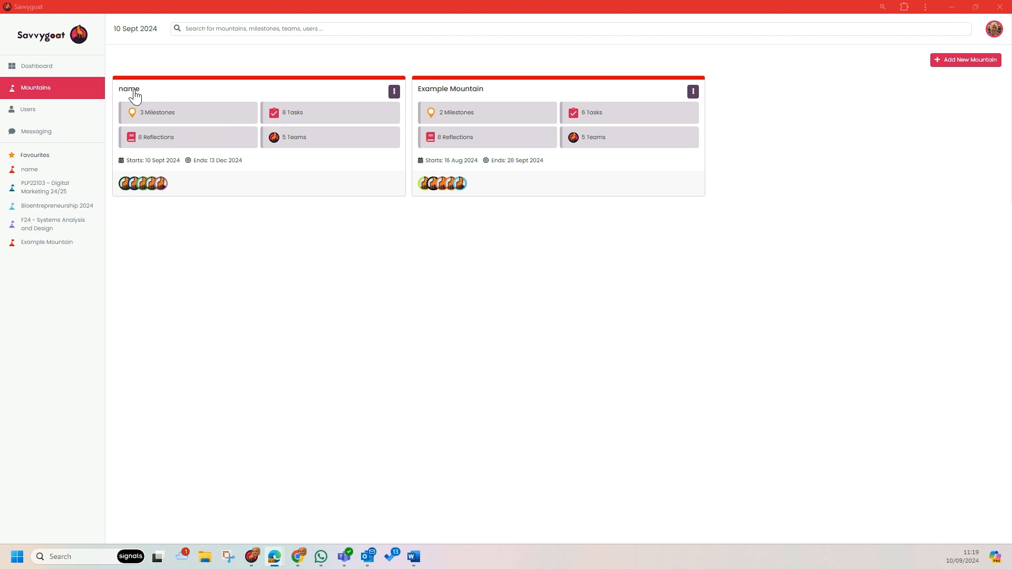
Step: Open the mountain called "name" and go to its reflection settings and reflection points
{"action": "left_click", "coordinate": [135, 96]}
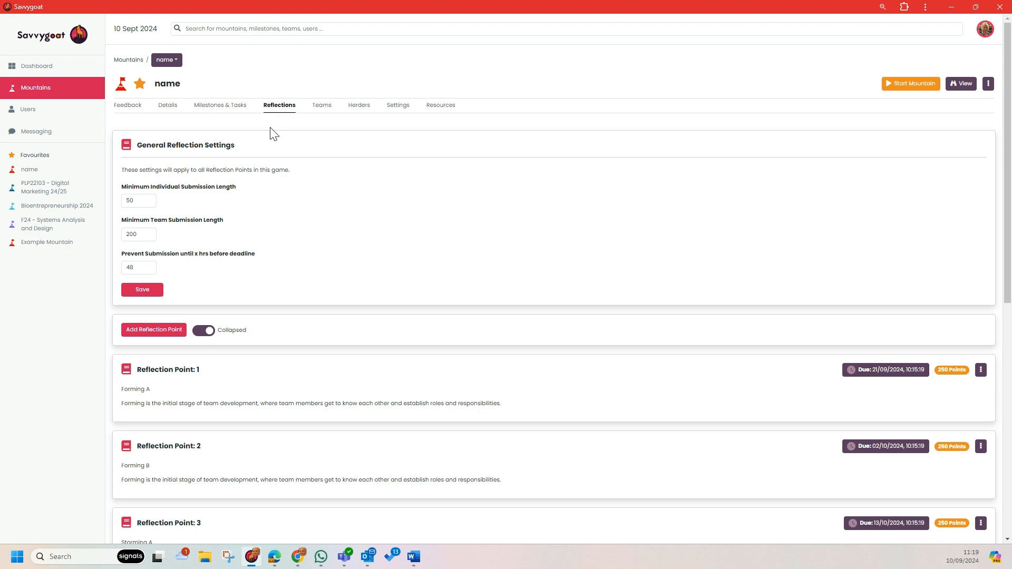
{"action": "scroll", "coordinate": [253, 176], "scroll_direction": "down", "scroll_amount": 7}
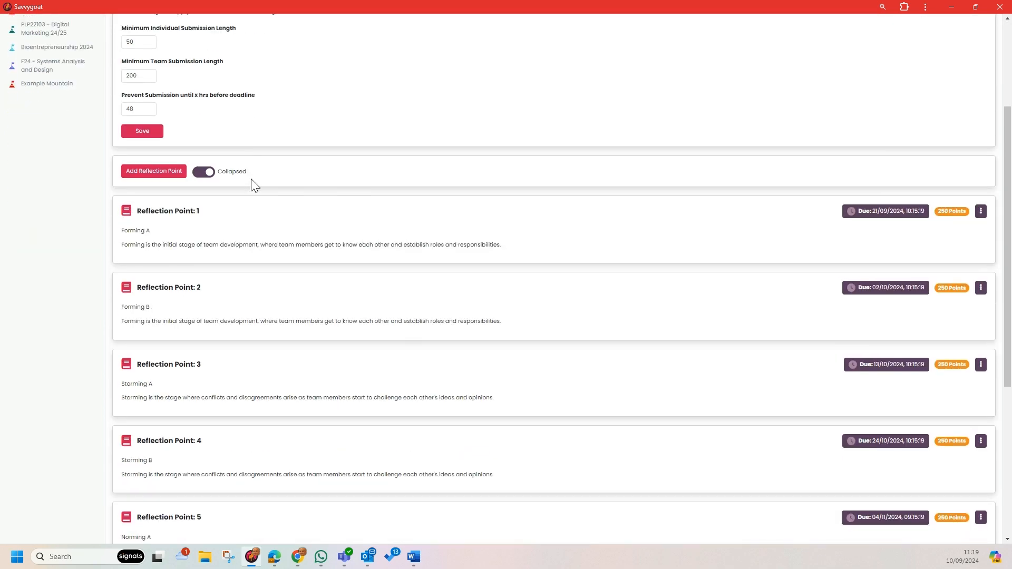
{"action": "scroll", "coordinate": [251, 179], "scroll_direction": "up", "scroll_amount": 3}
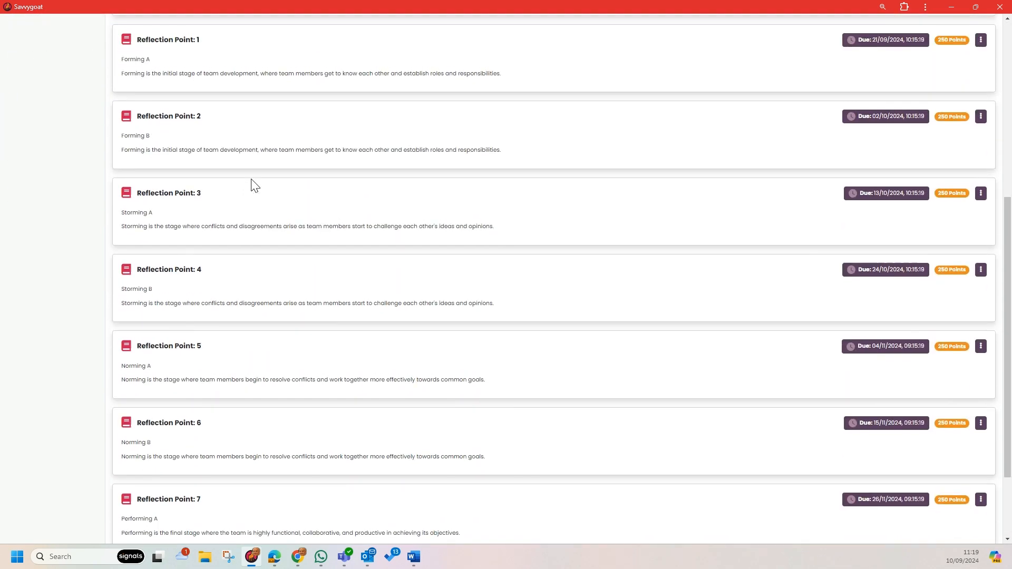
{"action": "scroll", "coordinate": [253, 183], "scroll_direction": "up", "scroll_amount": 4}
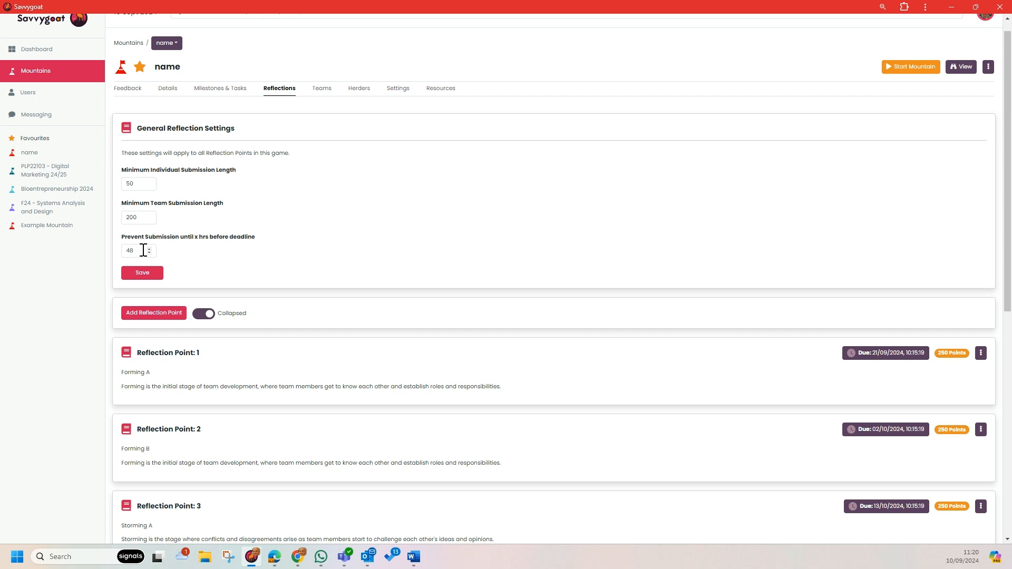
Step: Examine the general reflection settings and the phases and due dates of all the reflection points
{"action": "scroll", "coordinate": [238, 261], "scroll_direction": "down", "scroll_amount": 4}
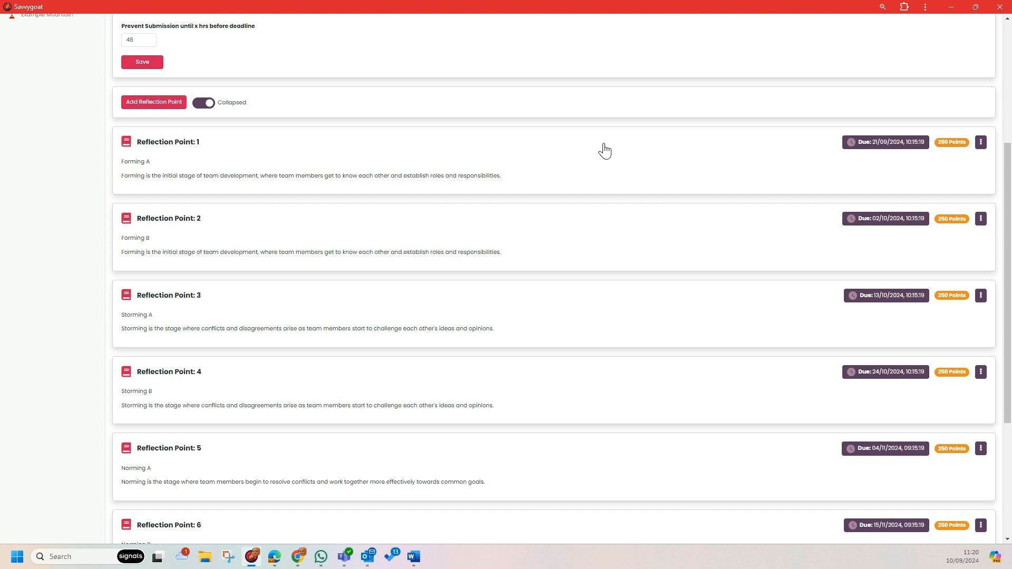
{"action": "scroll", "coordinate": [858, 327], "scroll_direction": "down", "scroll_amount": 1}
{"action": "scroll", "coordinate": [858, 327], "scroll_direction": "down", "scroll_amount": 4}
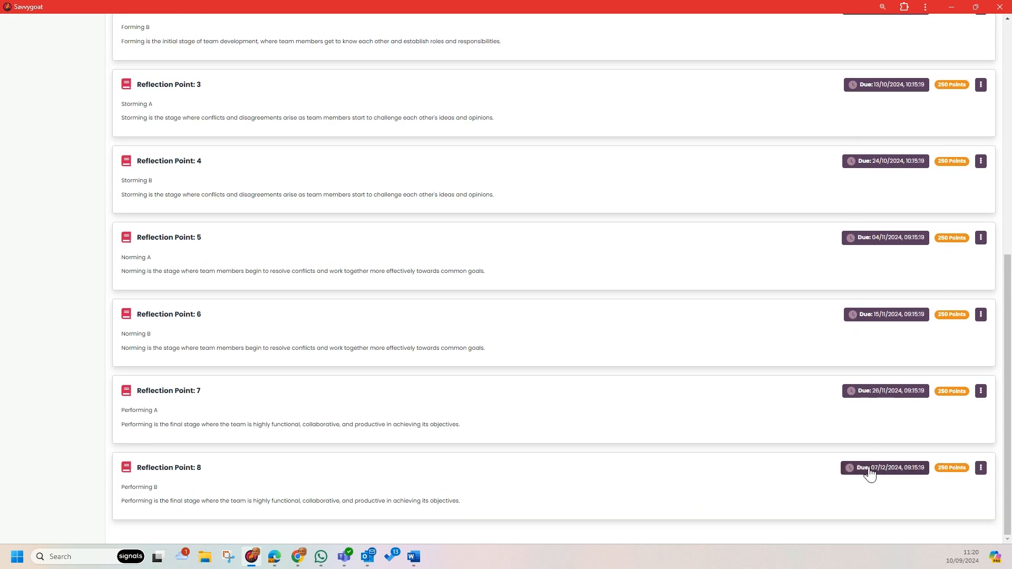
{"action": "scroll", "coordinate": [777, 322], "scroll_direction": "up", "scroll_amount": 5}
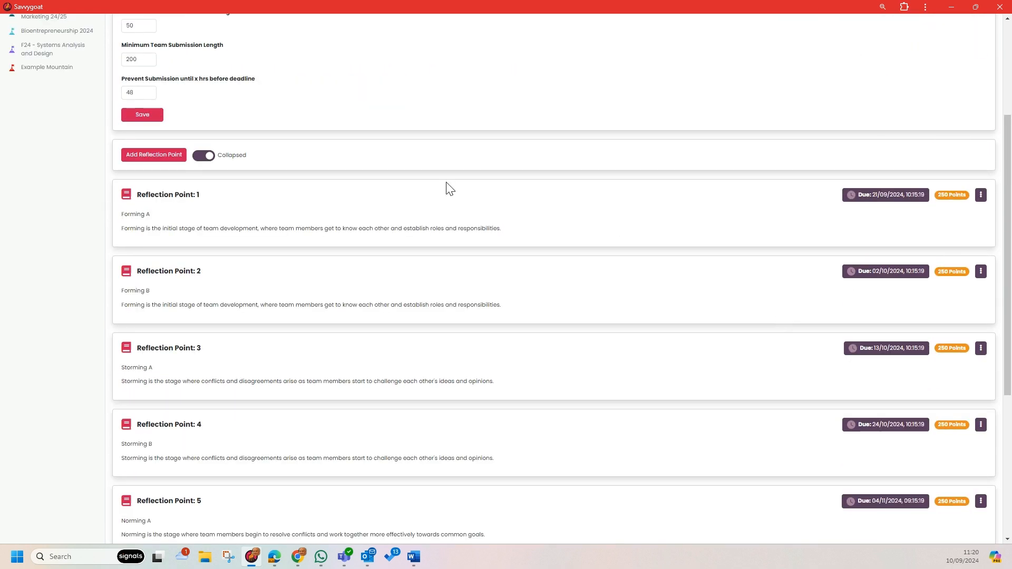
{"action": "scroll", "coordinate": [871, 289], "scroll_direction": "down", "scroll_amount": 1}
{"action": "scroll", "coordinate": [871, 289], "scroll_direction": "down", "scroll_amount": 3}
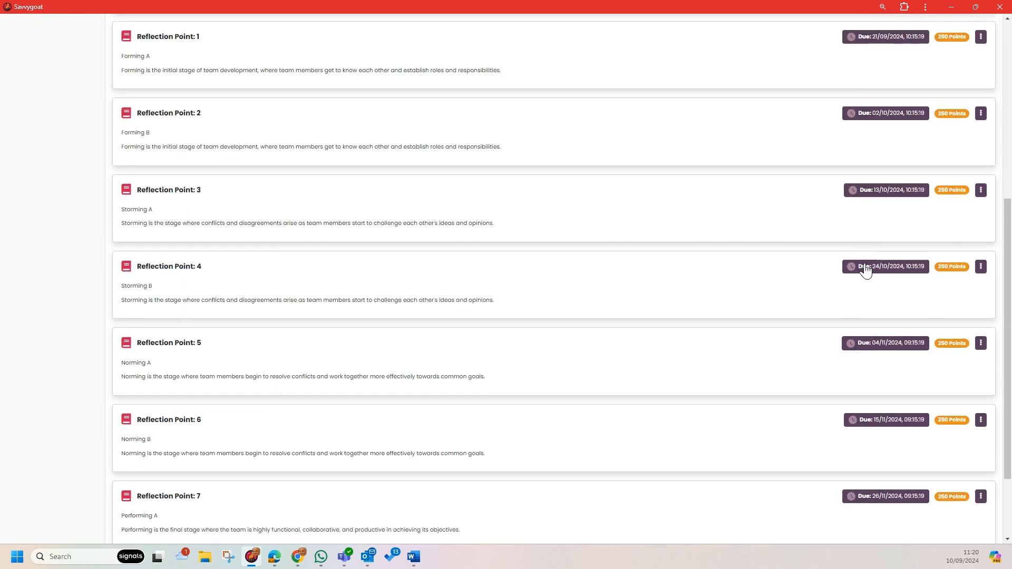
{"action": "scroll", "coordinate": [458, 321], "scroll_direction": "up", "scroll_amount": 5}
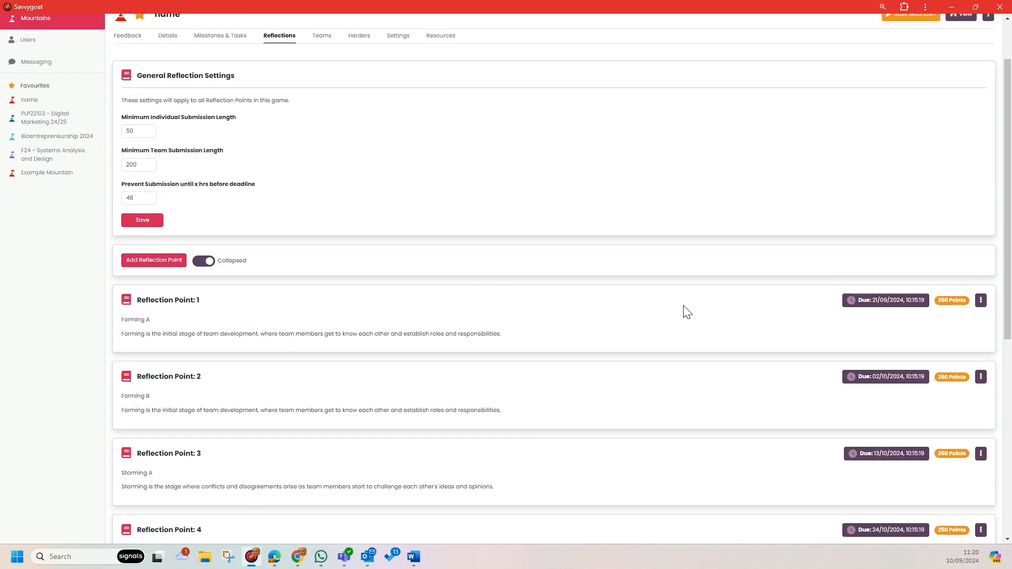
{"action": "left_click", "coordinate": [981, 302]}
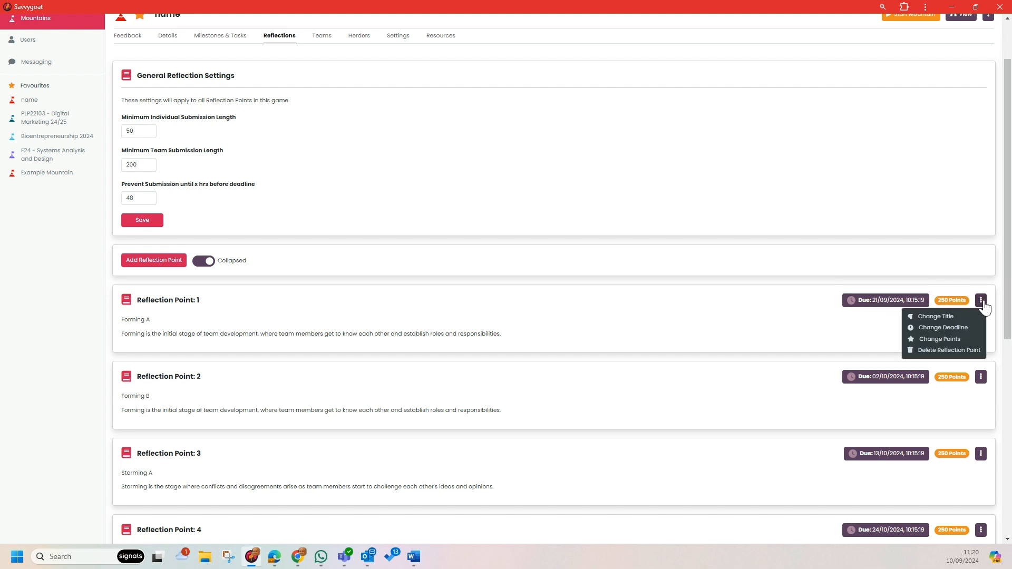
{"action": "left_click", "coordinate": [941, 316]}
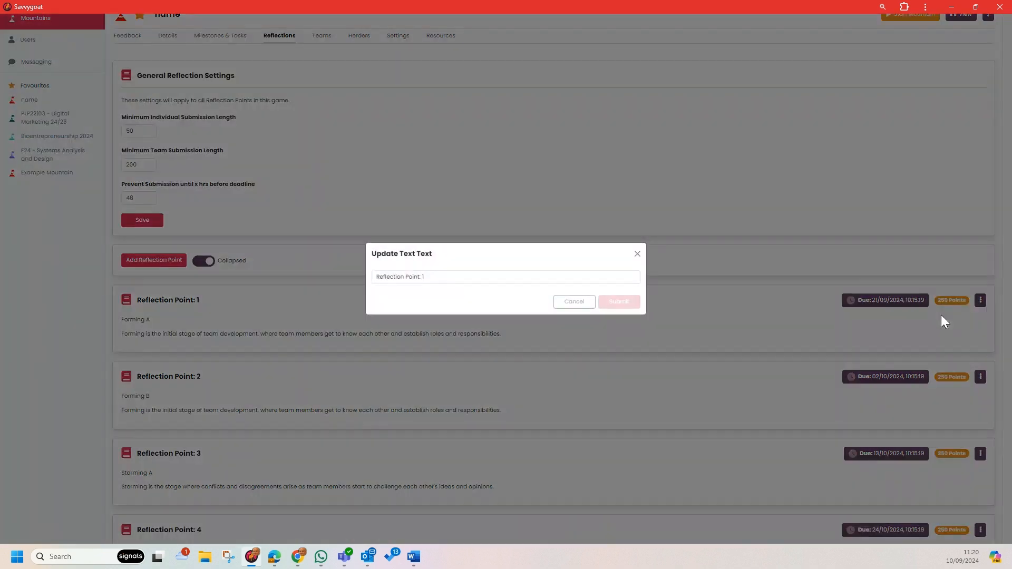
{"action": "left_click", "coordinate": [565, 303]}
Step: Change the points awarded for Reflection Point 1 to 100 and submit the change
{"action": "left_click", "coordinate": [982, 302]}
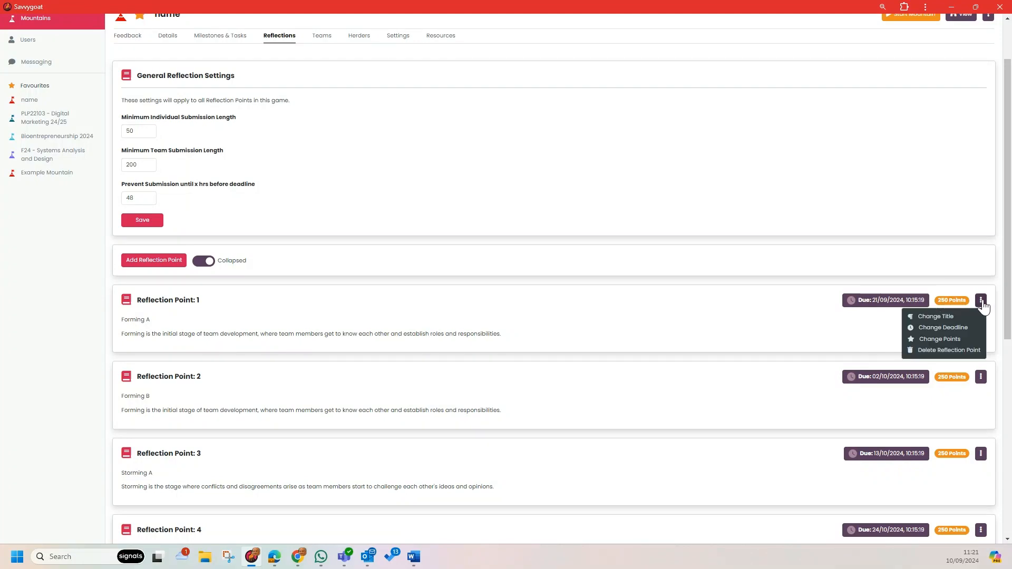
{"action": "left_click", "coordinate": [958, 340]}
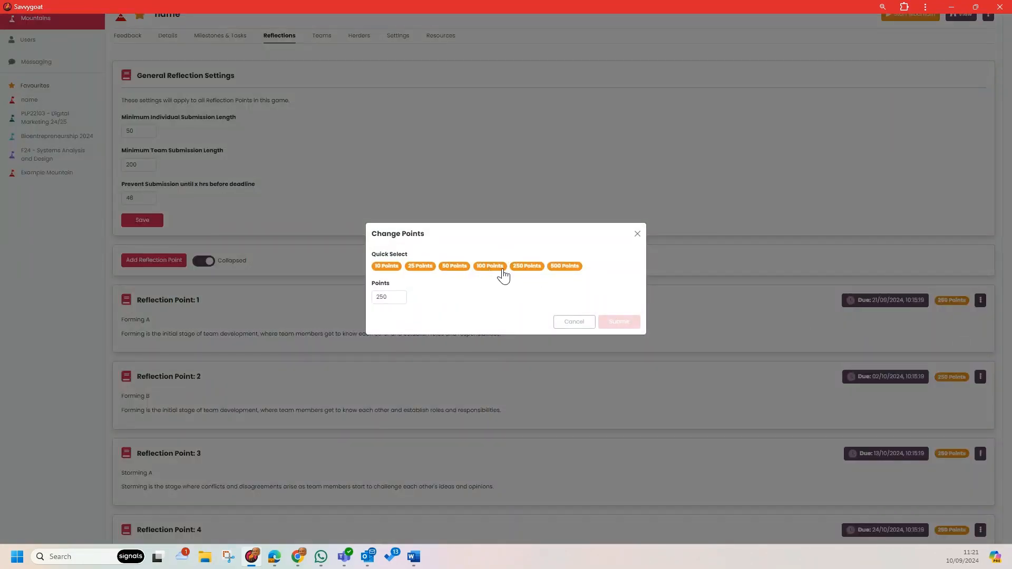
{"action": "left_click", "coordinate": [479, 268]}
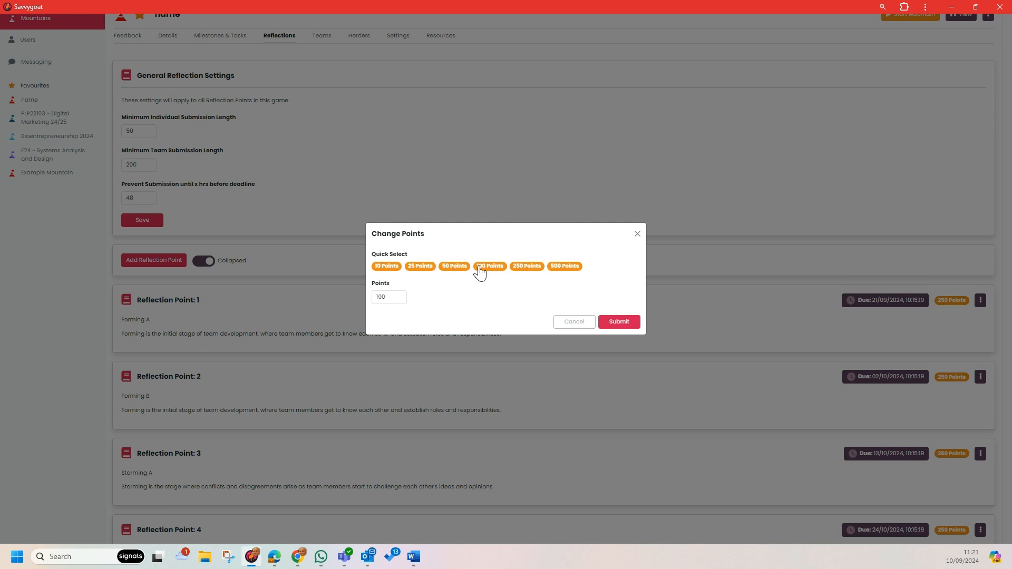
{"action": "left_click", "coordinate": [623, 323]}
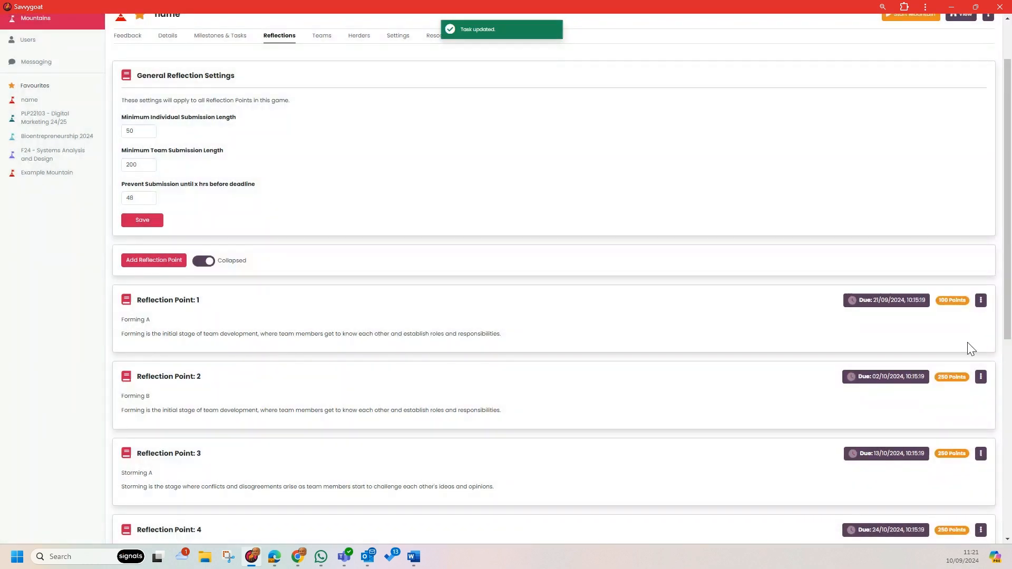
{"action": "left_click", "coordinate": [980, 302]}
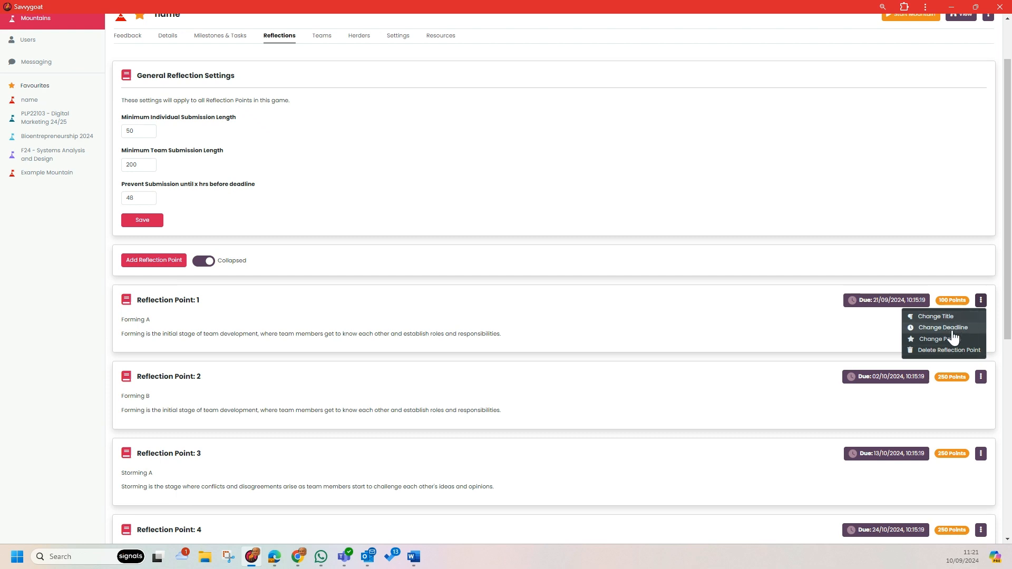
{"action": "left_click", "coordinate": [929, 316]}
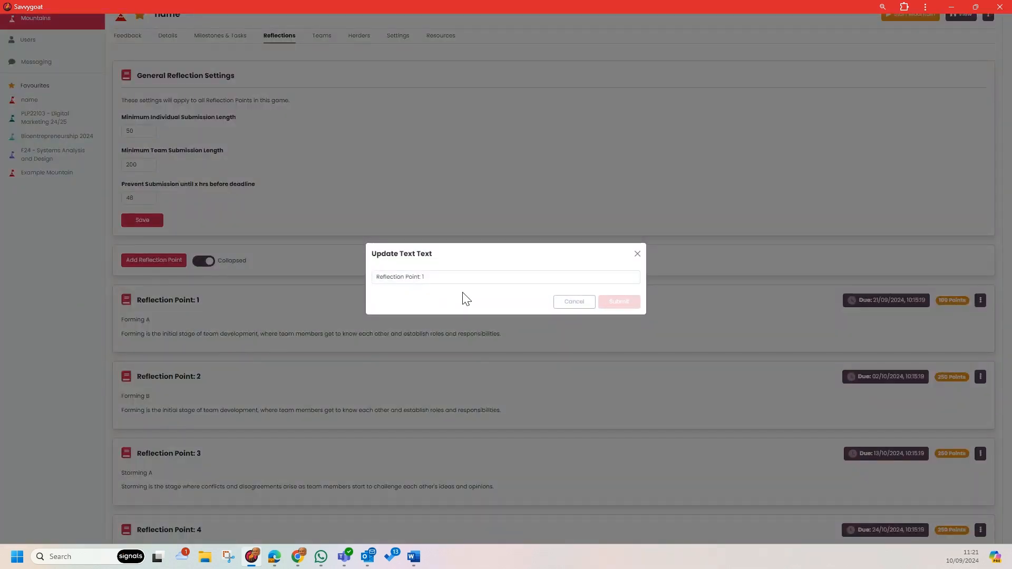
{"action": "left_click", "coordinate": [580, 304]}
Step: Set the deadline of Reflection Point 1 to September 20, 2024, keeping its time, and submit it
{"action": "left_click", "coordinate": [980, 300]}
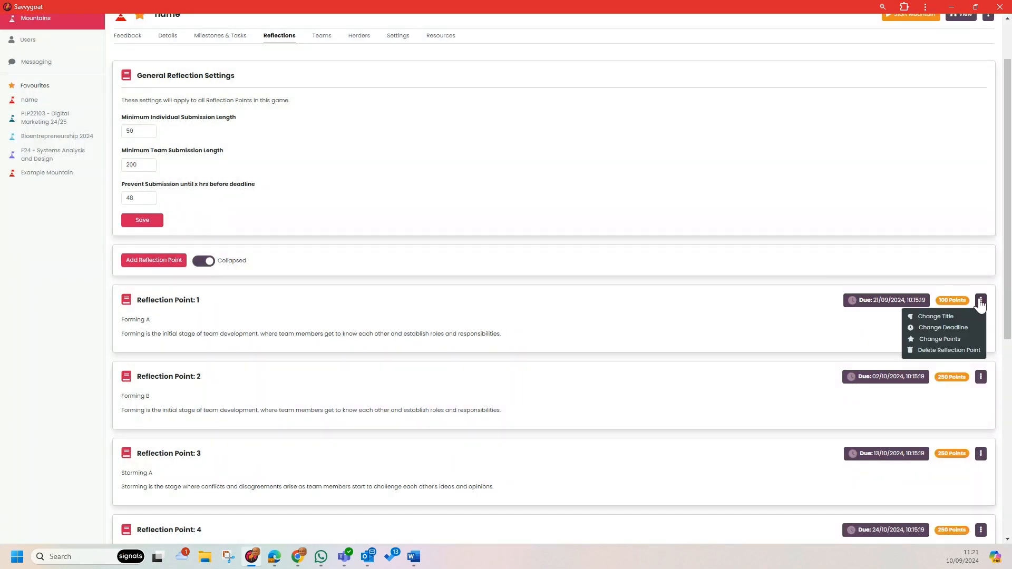
{"action": "left_click", "coordinate": [943, 328]}
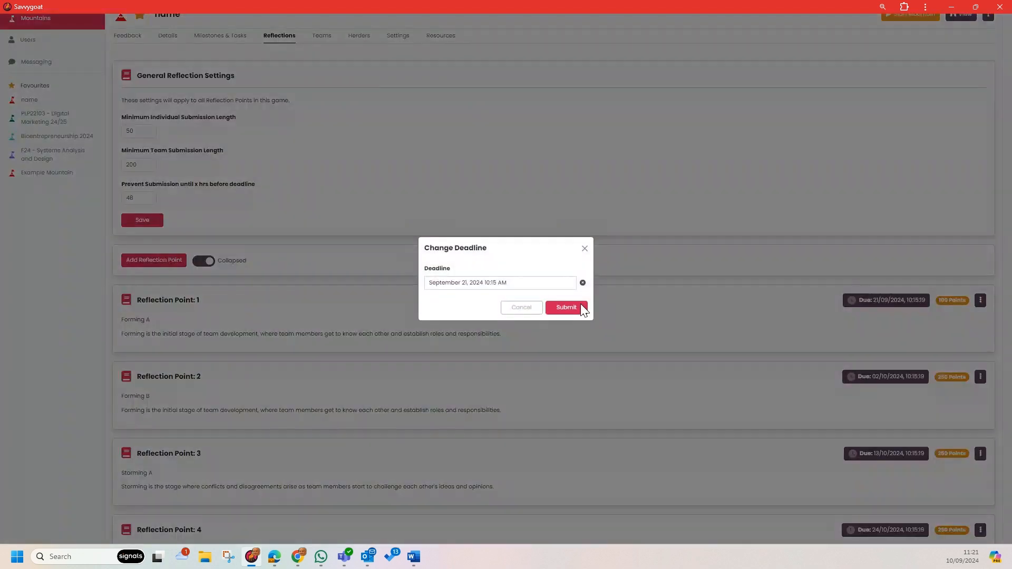
{"action": "left_click", "coordinate": [549, 281]}
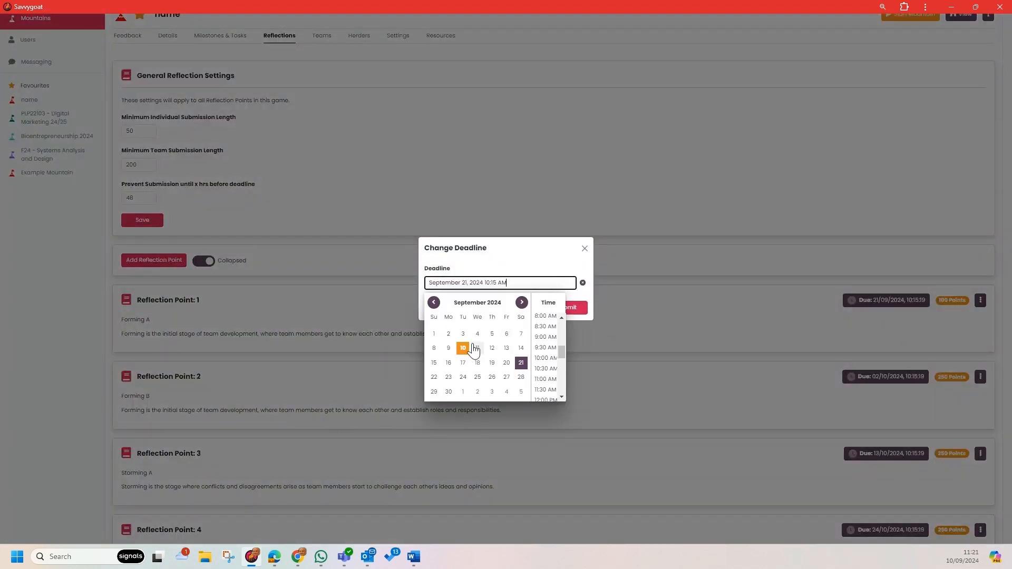
{"action": "left_click", "coordinate": [507, 364]}
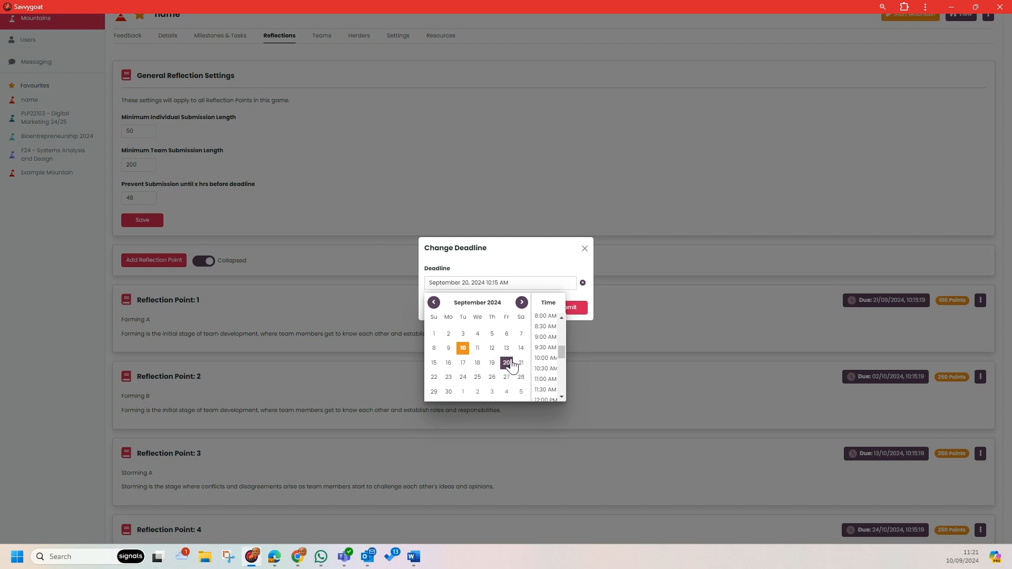
{"action": "left_click", "coordinate": [578, 312]}
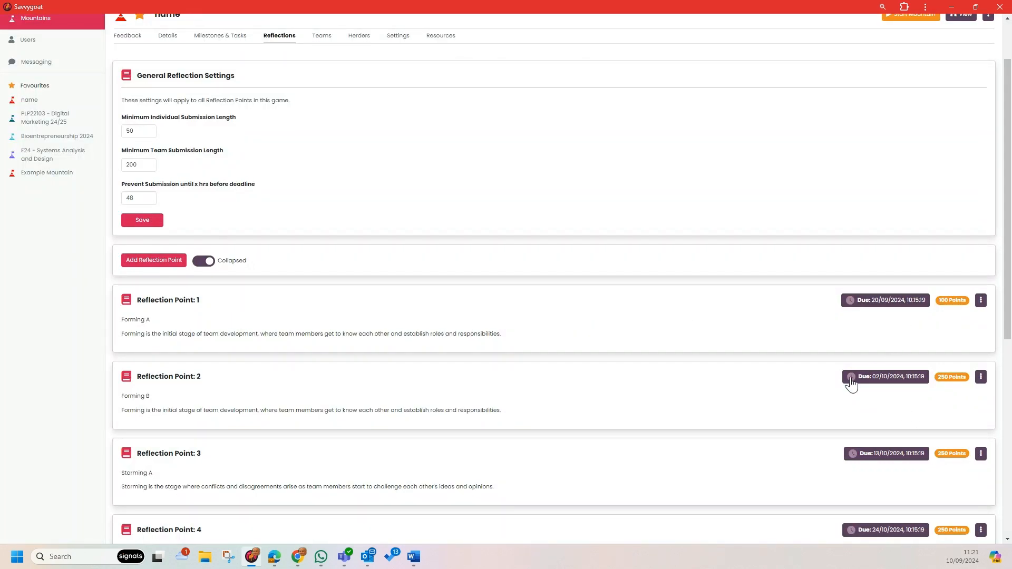
Step: Expand the reflection points to examine the statements under each category, and collapse them again
{"action": "left_click", "coordinate": [204, 261]}
{"action": "scroll", "coordinate": [271, 331], "scroll_direction": "down", "scroll_amount": 3}
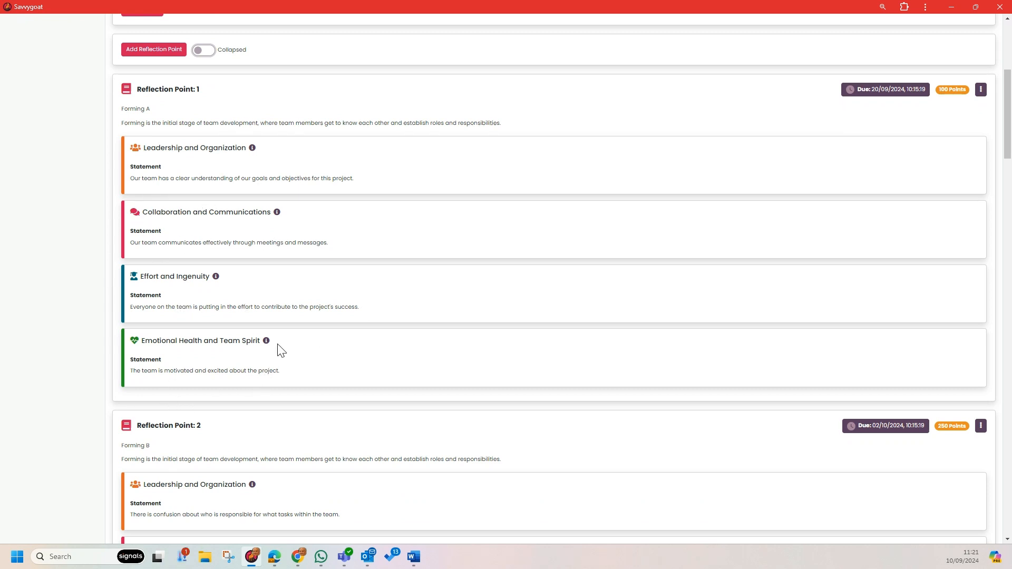
{"action": "left_click", "coordinate": [210, 51]}
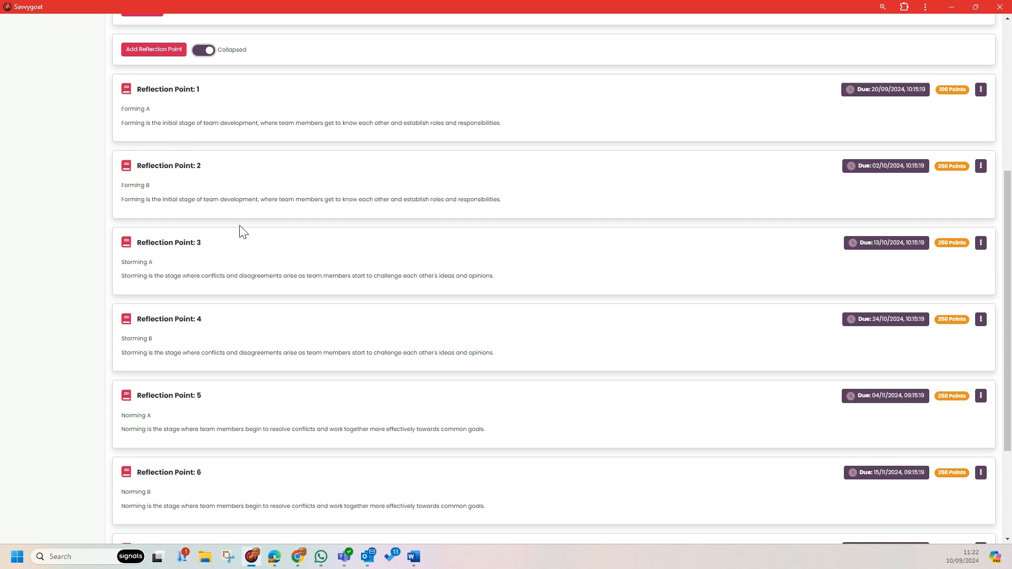
Step: Add a reflection point for the Forming phase in group A (Positive) with the default deadline
{"action": "left_click", "coordinate": [166, 50]}
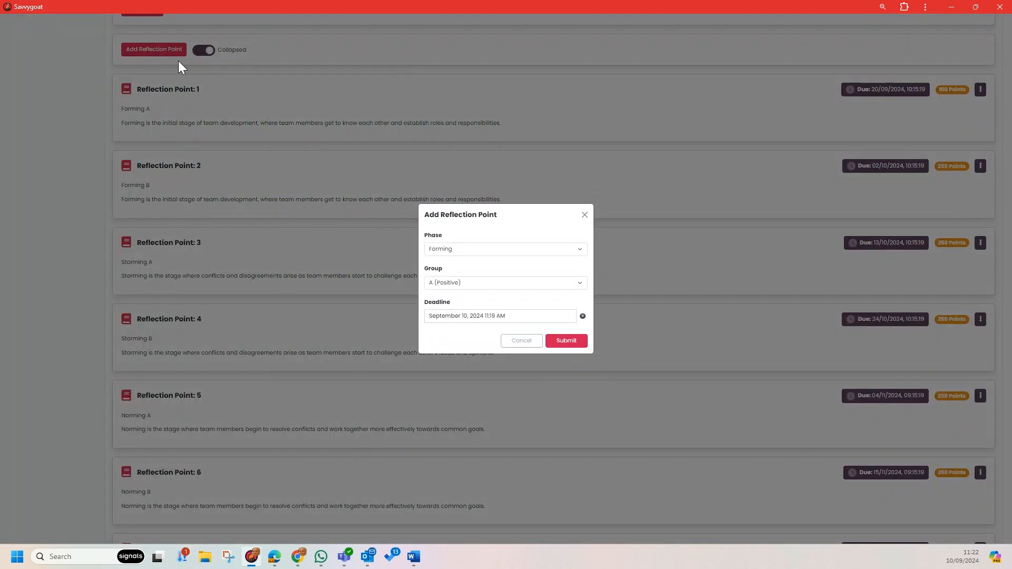
{"action": "left_click", "coordinate": [462, 249]}
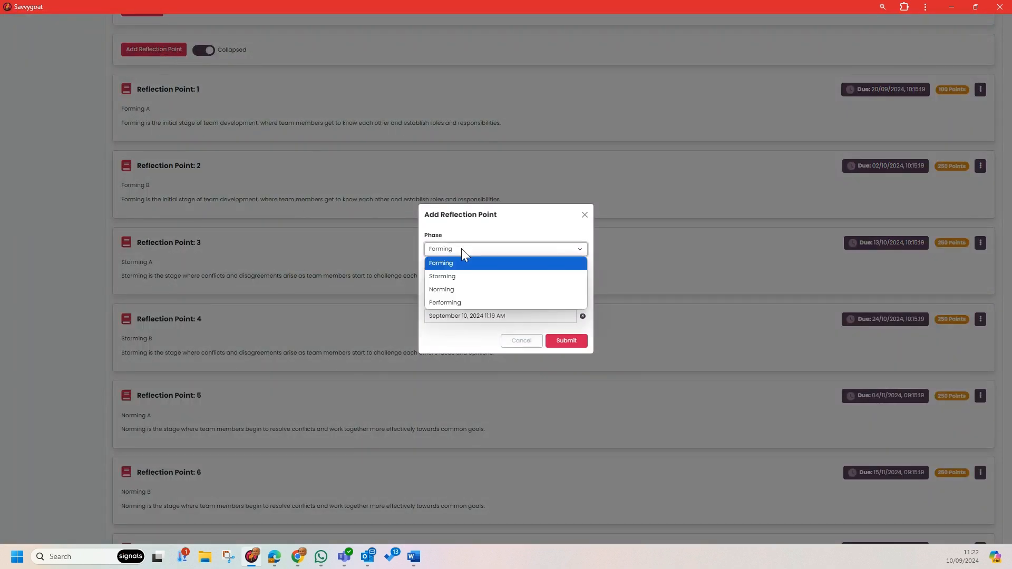
{"action": "left_click", "coordinate": [464, 255]}
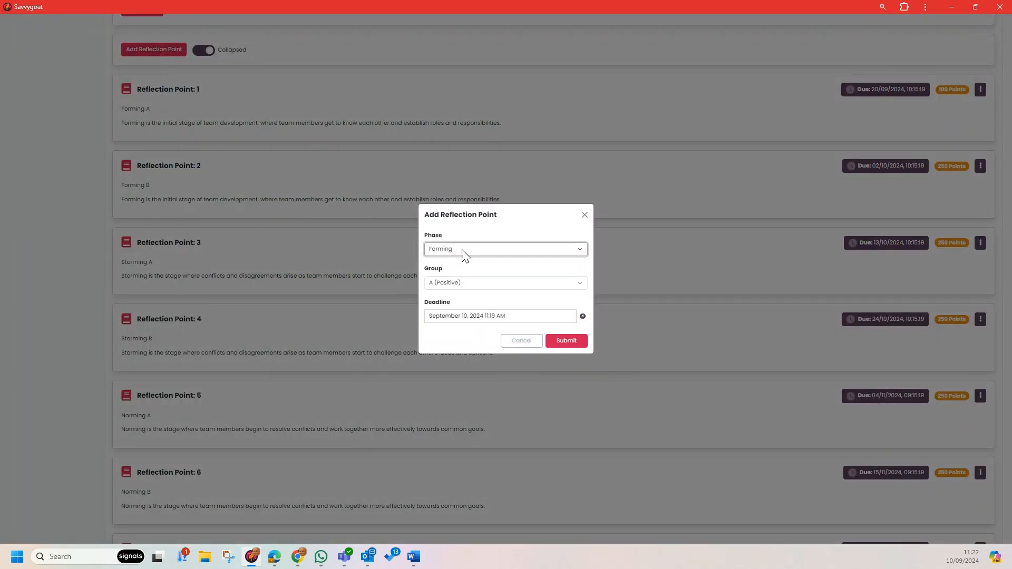
{"action": "left_click", "coordinate": [462, 285]}
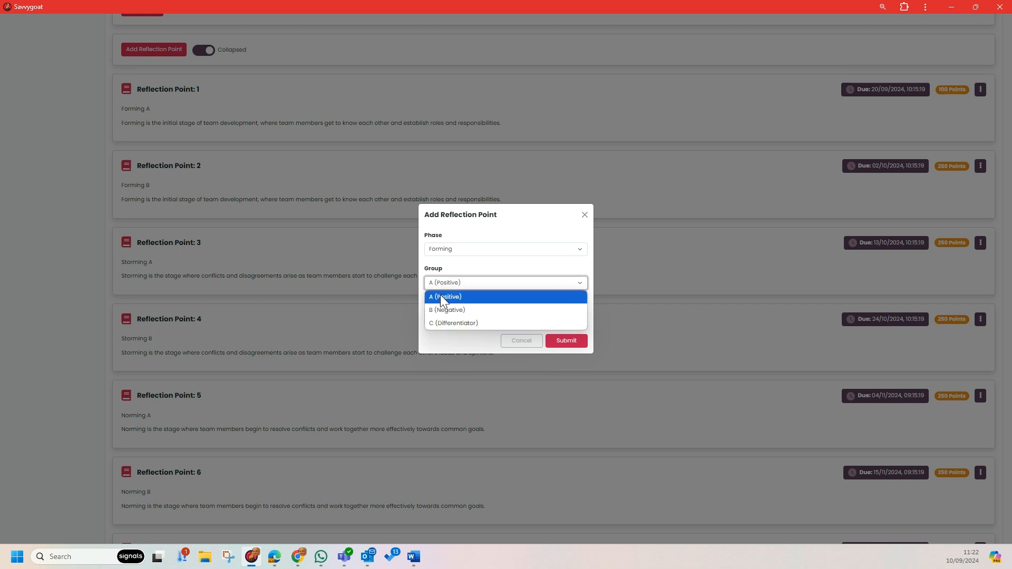
{"action": "left_click", "coordinate": [571, 340]}
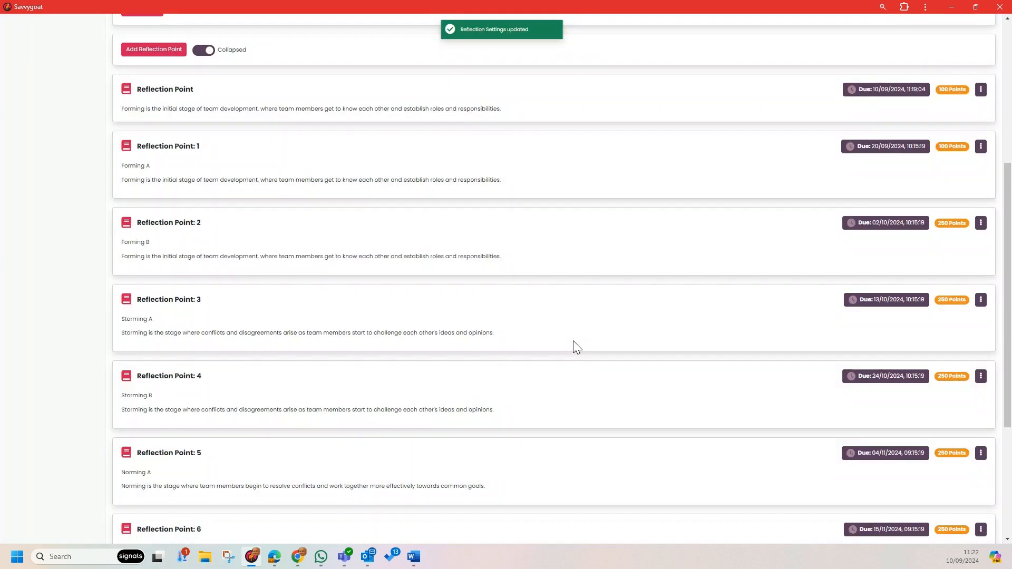